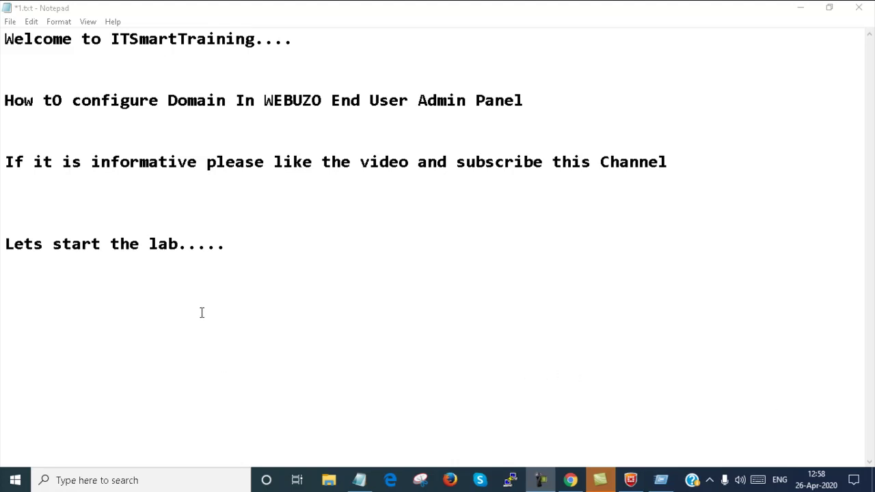
Change the capital 'tO' on line 2 of the Notepad note to lowercase 'to'
{"action": "left_click", "coordinate": [61, 104]}
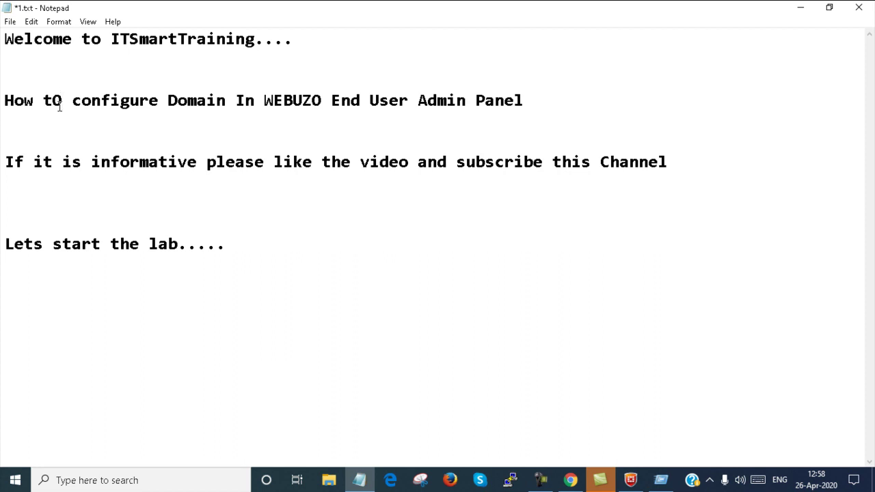
{"action": "key", "text": "BackSpace"}
{"action": "type", "text": "o"}
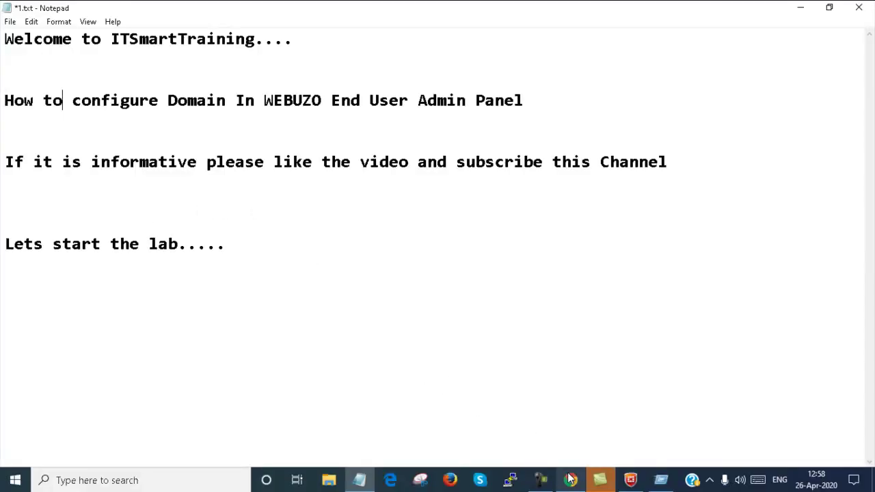
Sign in to Webuzo in Chrome with the admin username and the account password
{"action": "left_click", "coordinate": [569, 480]}
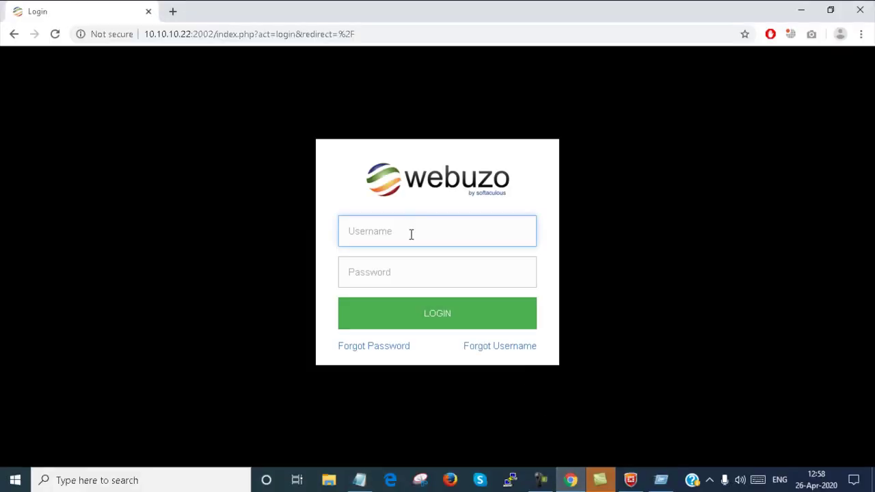
{"action": "type", "text": "admin"}
{"action": "key", "text": "Tab"}
{"action": "type", "text": "a"}
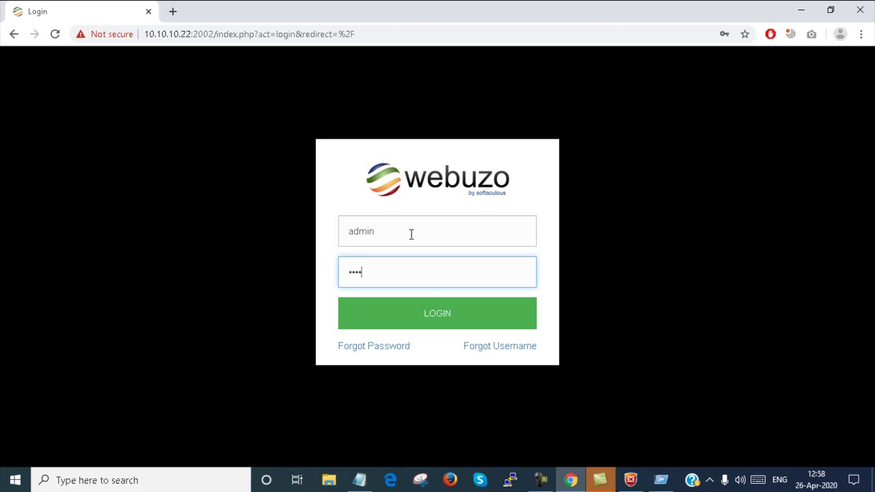
{"action": "type", "text": "dmin123"}
{"action": "key", "text": "Return"}
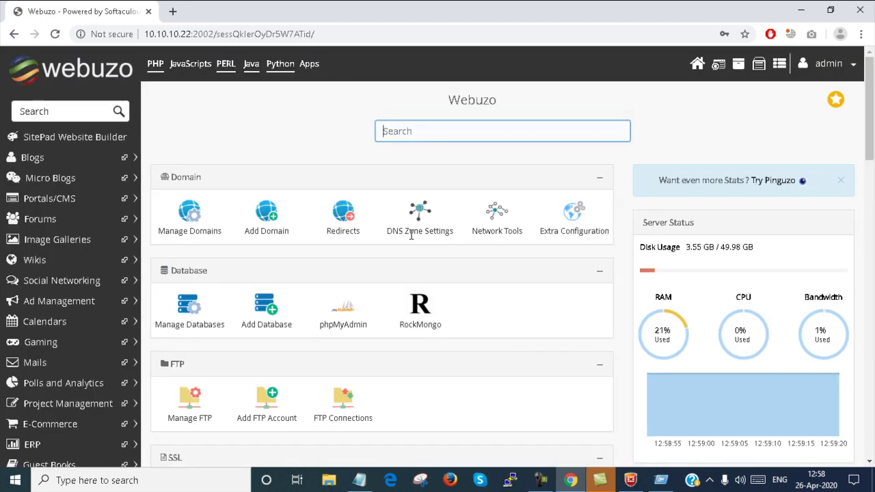
{"action": "left_click", "coordinate": [698, 65]}
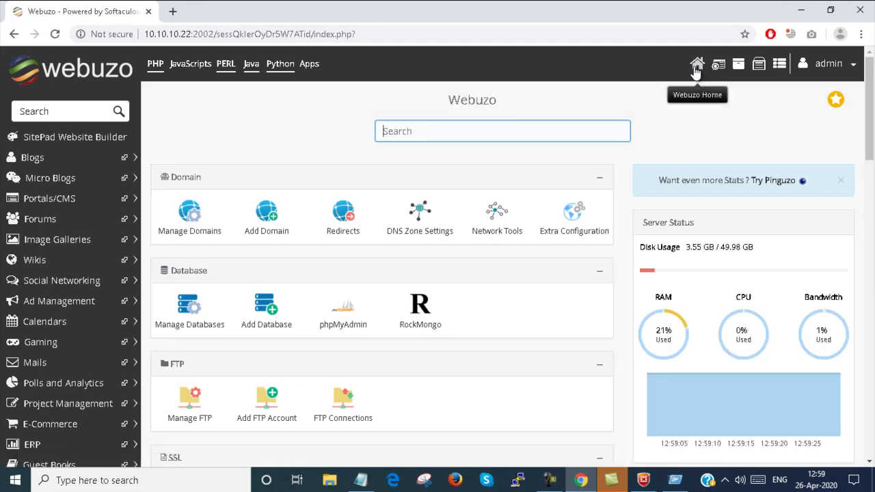
{"action": "left_click", "coordinate": [61, 280]}
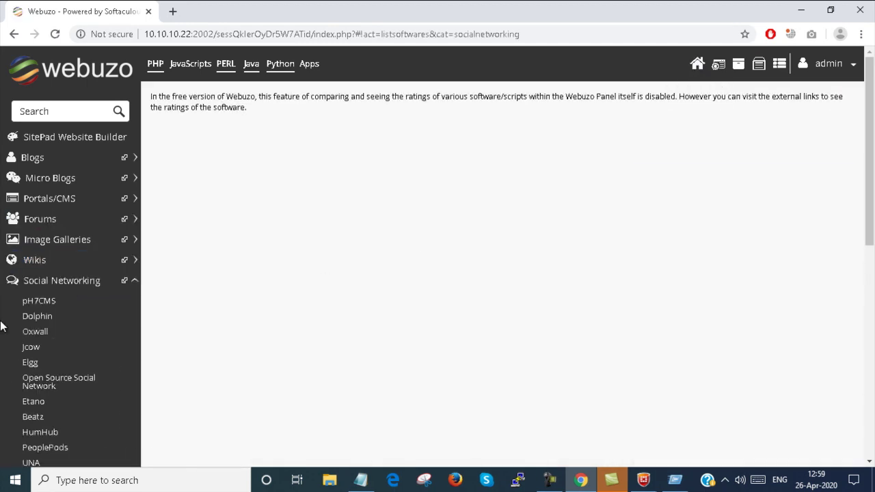
{"action": "left_click", "coordinate": [37, 316]}
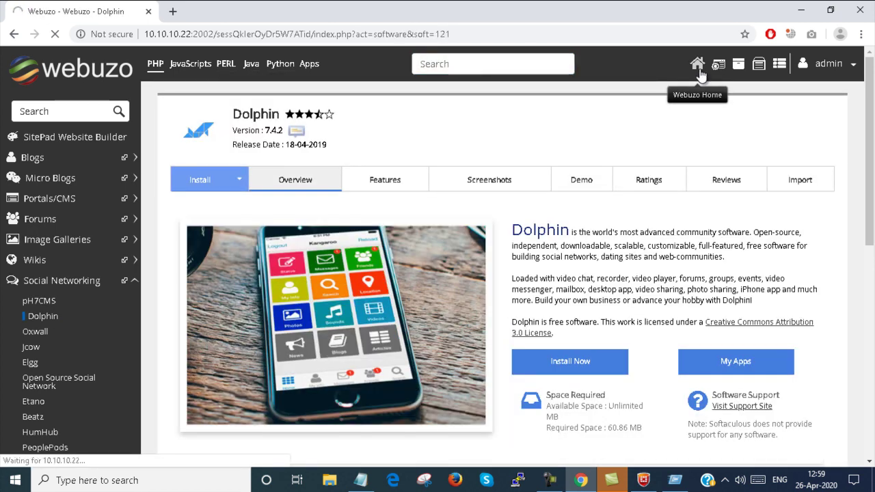
{"action": "left_click", "coordinate": [698, 65]}
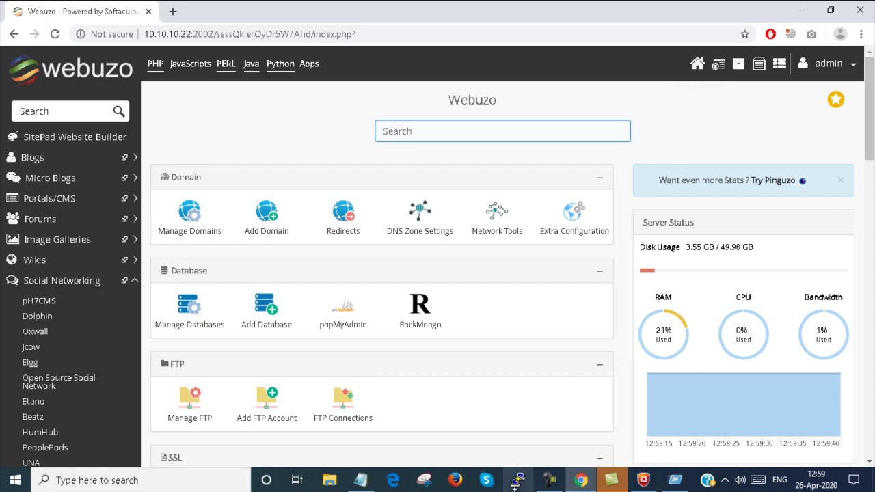
Start a new domain named abc.com, keeping the auto-filled public_html/abc.com path
{"action": "left_click", "coordinate": [272, 229]}
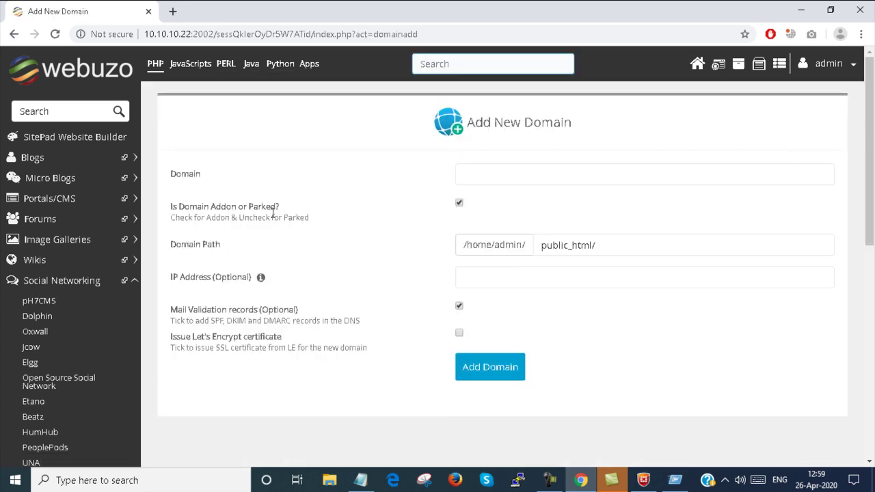
{"action": "left_click", "coordinate": [479, 174]}
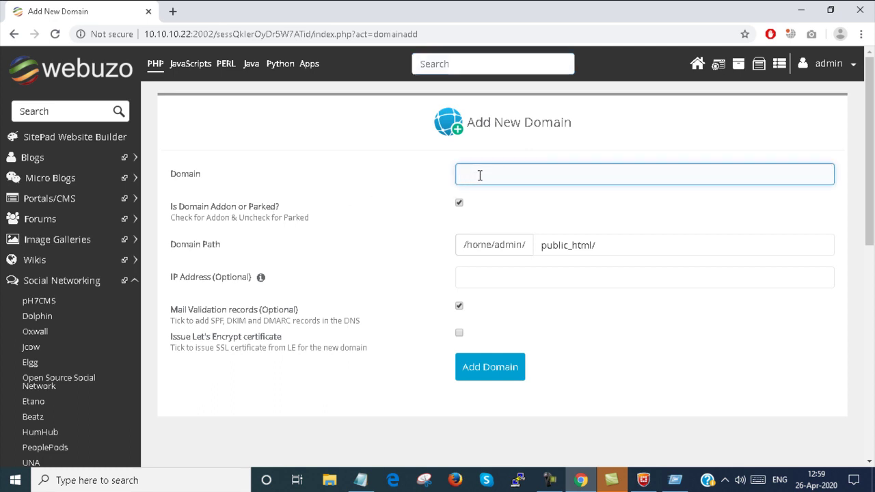
{"action": "type", "text": "abc.com"}
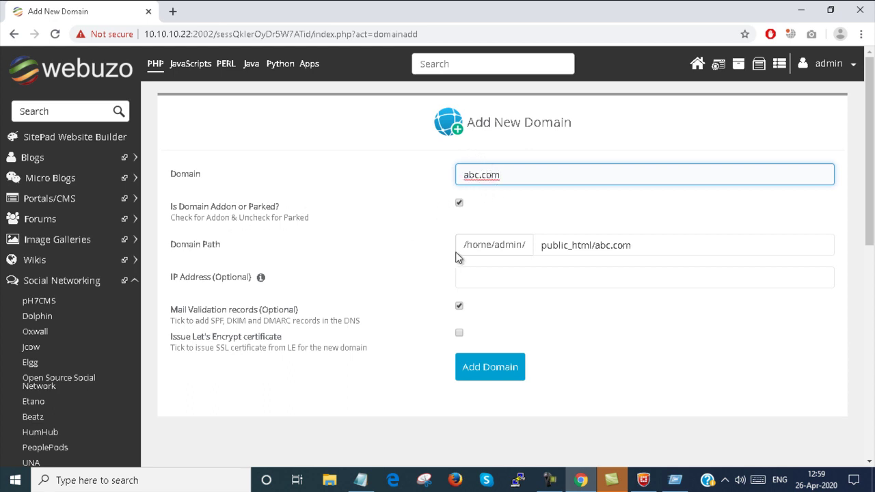
{"action": "left_click", "coordinate": [632, 251]}
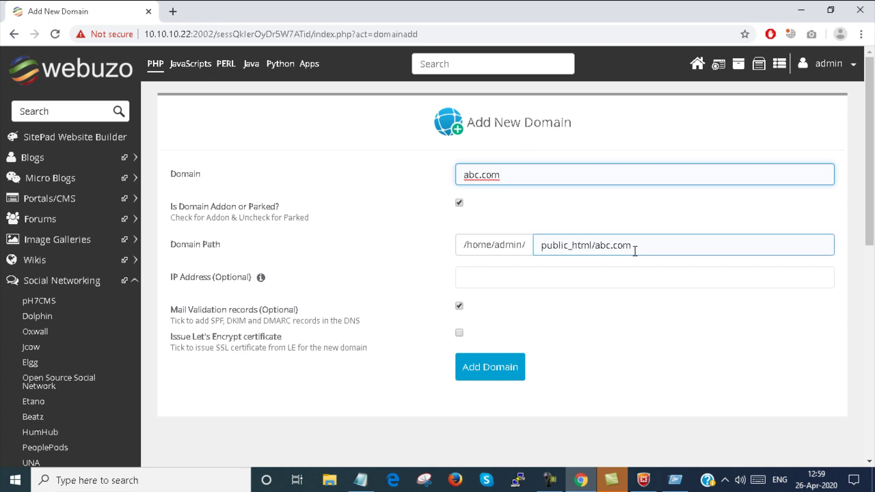
{"action": "left_click", "coordinate": [635, 246]}
{"action": "left_click_drag", "start_coordinate": [632, 246], "coordinate": [522, 246]}
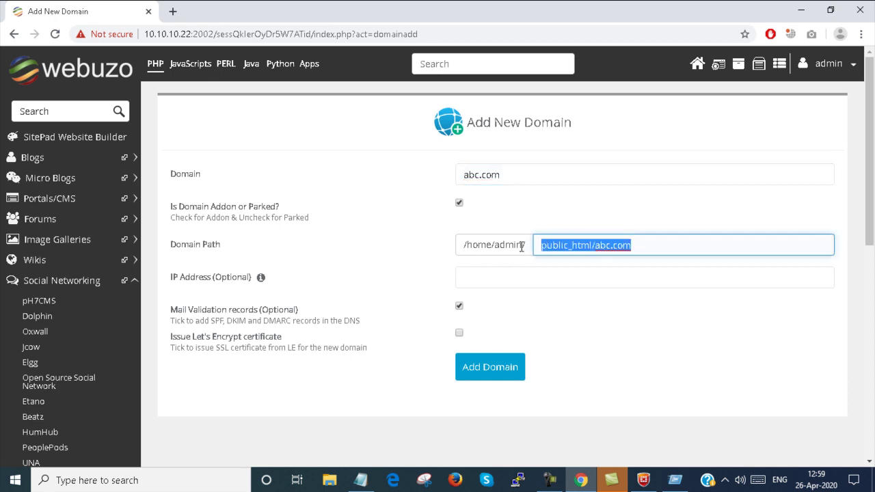
Give abc.com the IP 10.10.10.22, toggle Let's Encrypt, and add the domain
{"action": "left_click", "coordinate": [504, 280]}
{"action": "type", "text": "10.10.10.222"}
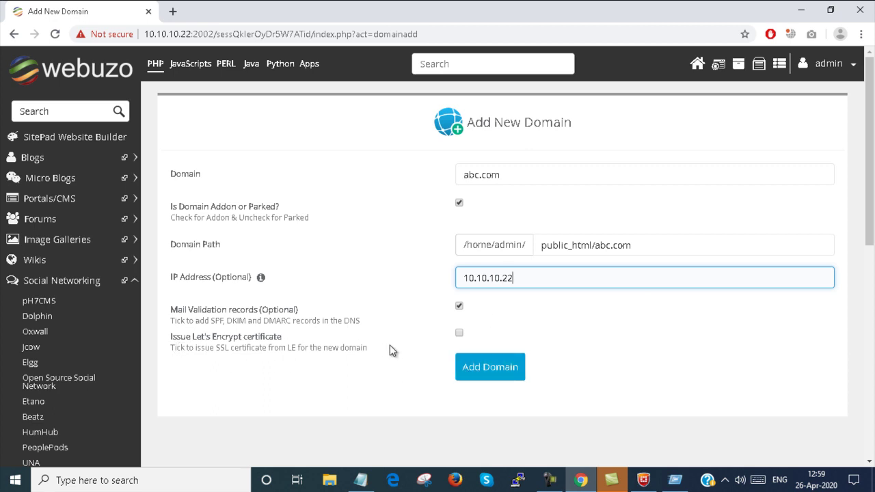
{"action": "left_click", "coordinate": [460, 335]}
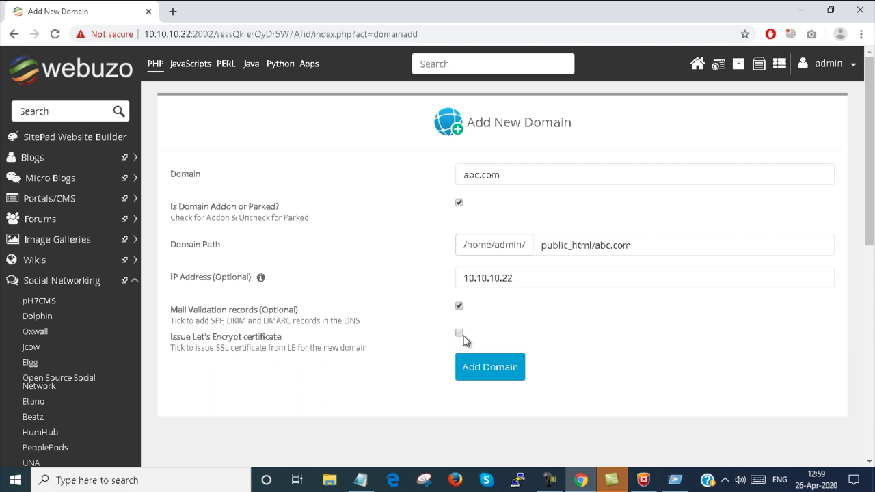
{"action": "left_click", "coordinate": [497, 375]}
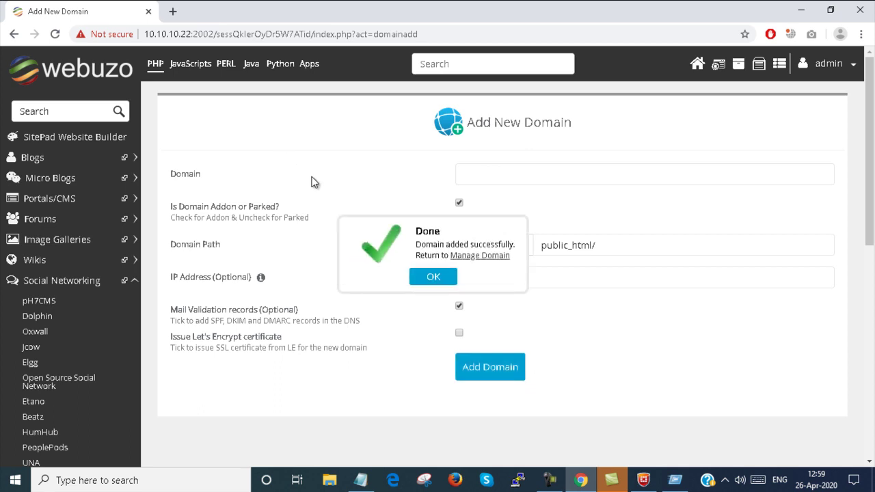
{"action": "left_click", "coordinate": [427, 277]}
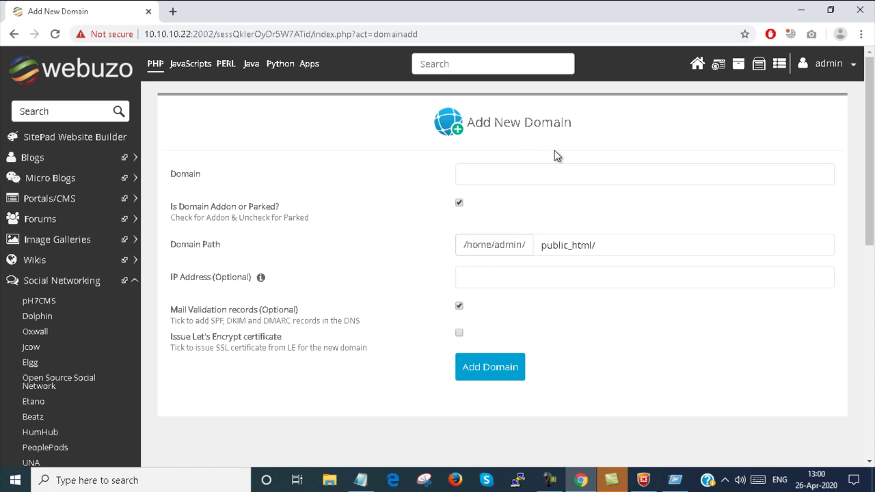
Return to the home dashboard and open Manage Domains to view the domain list
{"action": "left_click", "coordinate": [698, 64]}
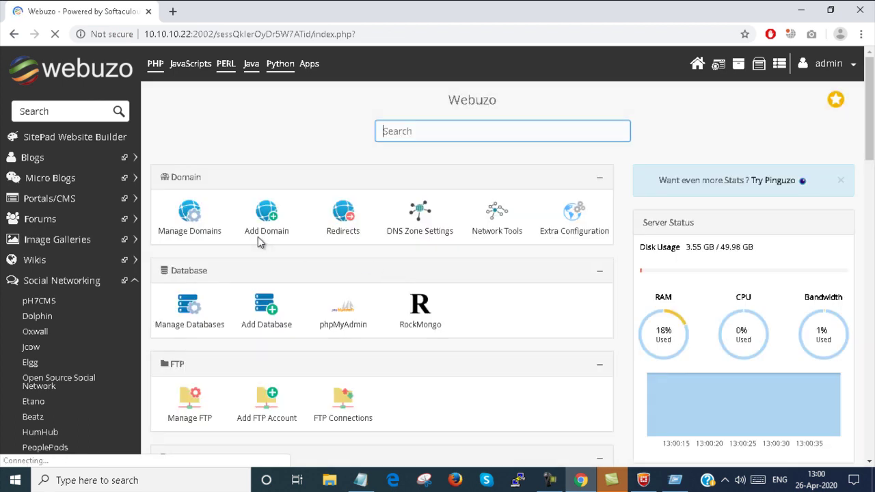
{"action": "left_click", "coordinate": [186, 217]}
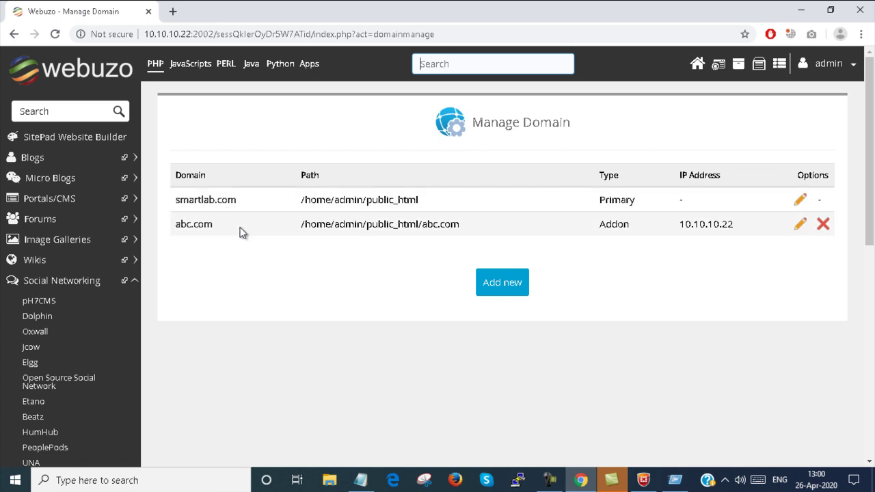
Edit abc.com and save it unchanged with IP 10.10.10.22
{"action": "left_click", "coordinate": [799, 227]}
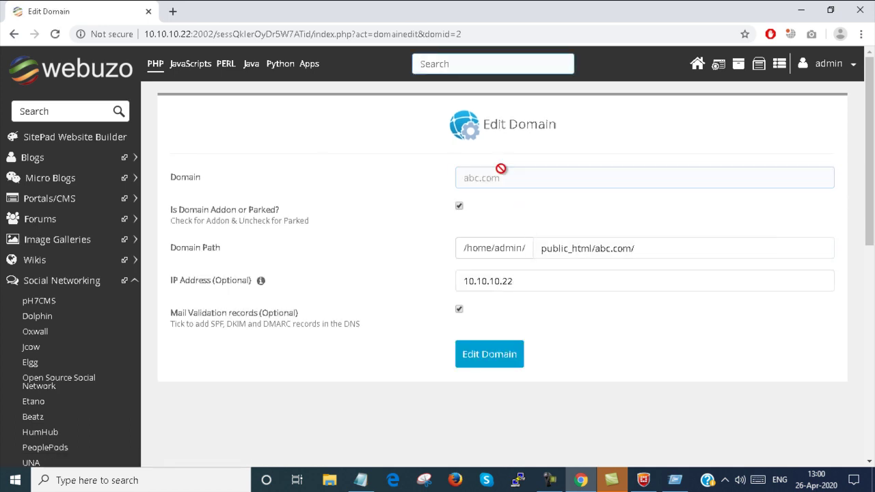
{"action": "left_click", "coordinate": [507, 280]}
{"action": "left_click_drag", "start_coordinate": [647, 248], "coordinate": [519, 251]}
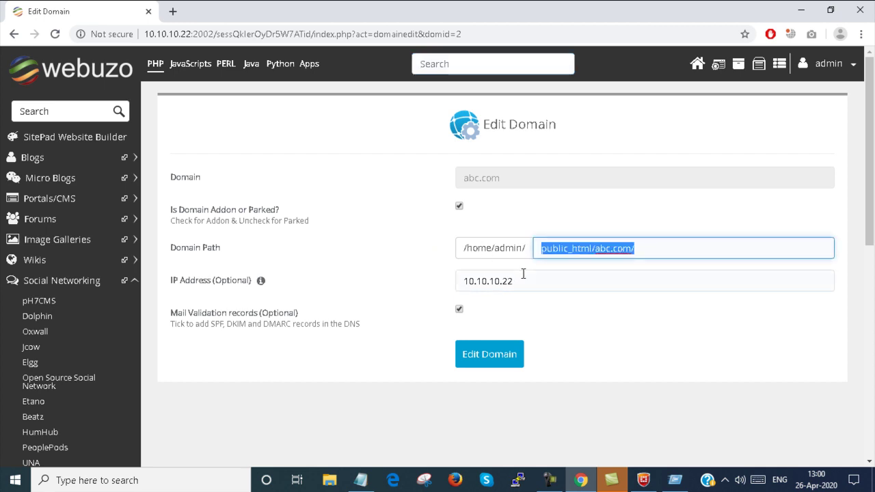
{"action": "left_click_drag", "start_coordinate": [520, 289], "coordinate": [442, 292]}
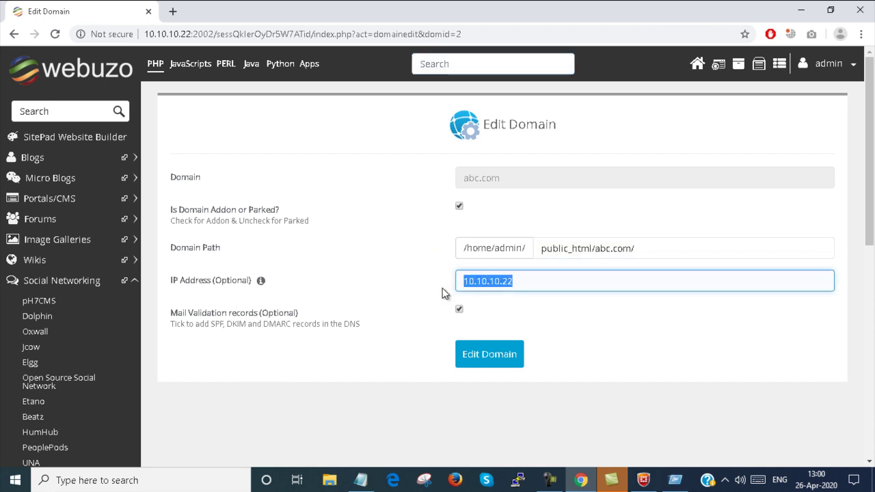
{"action": "left_click", "coordinate": [498, 182]}
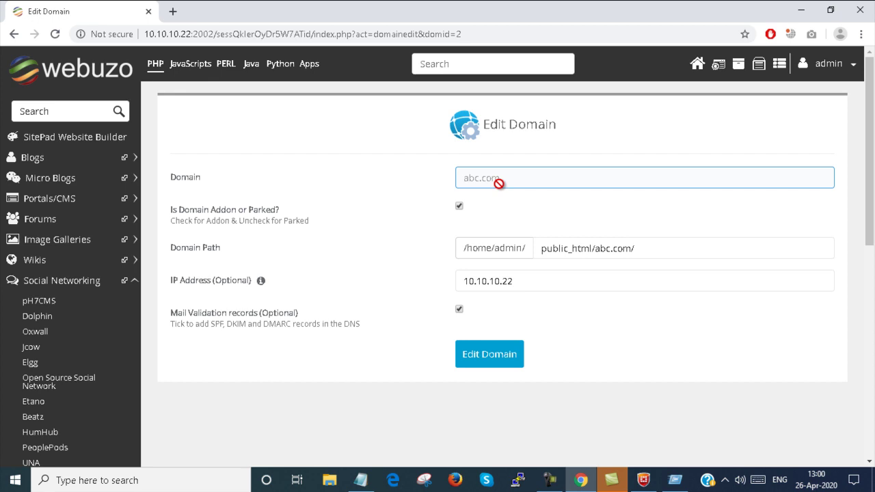
{"action": "left_click", "coordinate": [486, 355]}
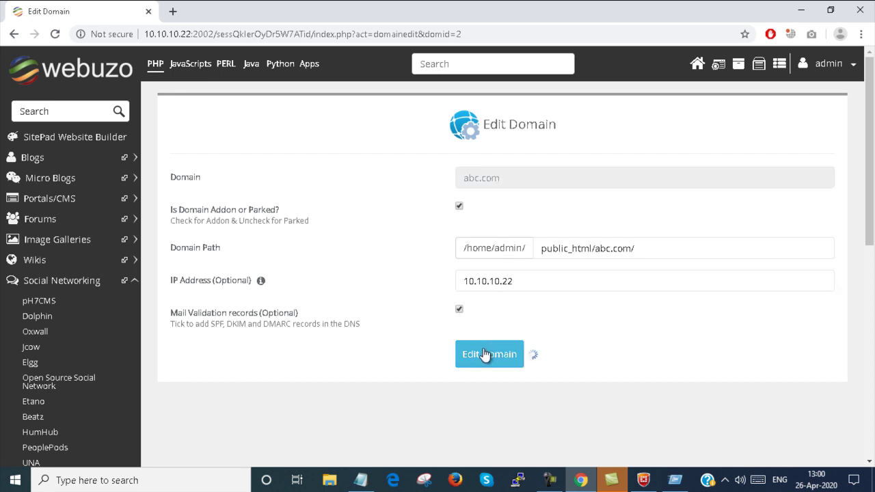
{"action": "left_click", "coordinate": [447, 283]}
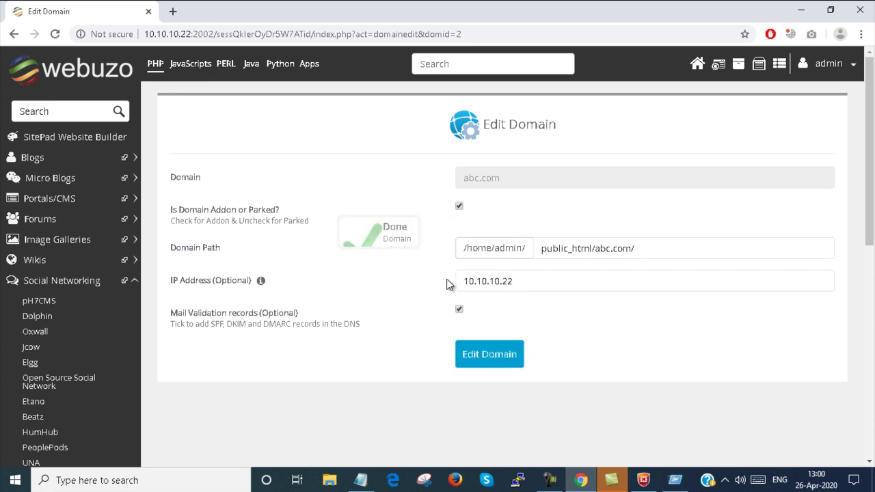
Open DNS Zone Settings from Home and select the abc.com zone
{"action": "left_click", "coordinate": [700, 73]}
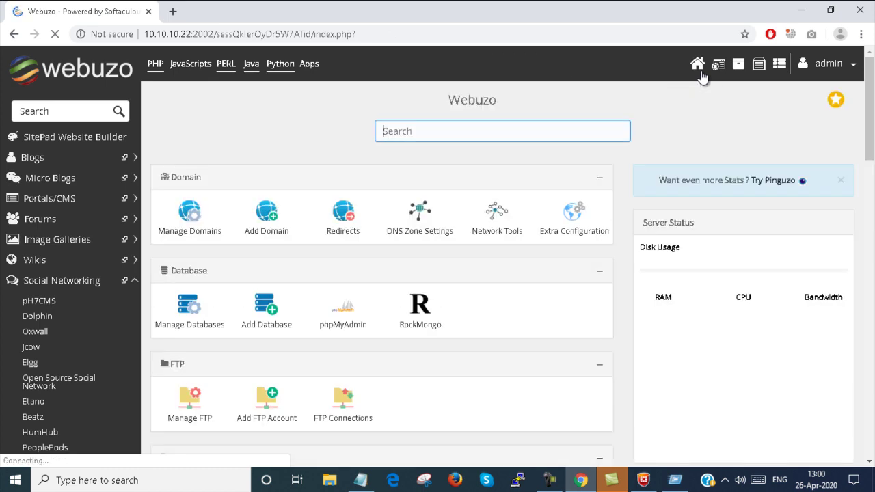
{"action": "left_click", "coordinate": [421, 226]}
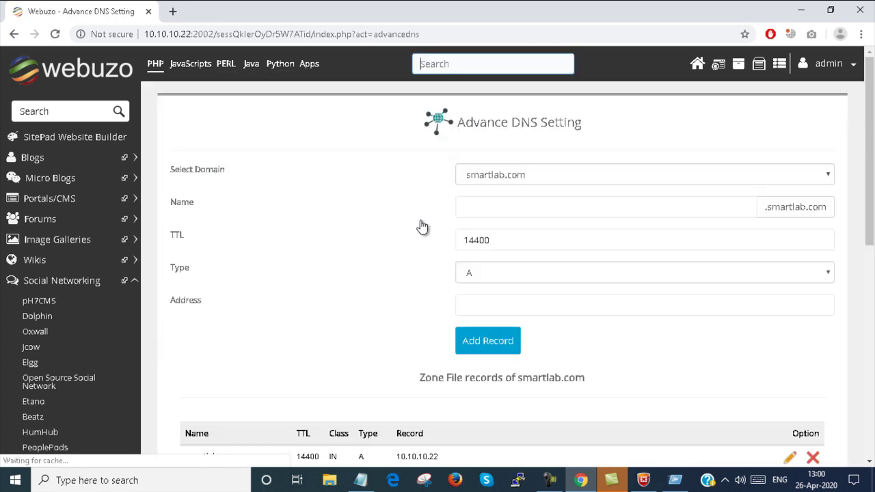
{"action": "left_click", "coordinate": [802, 177]}
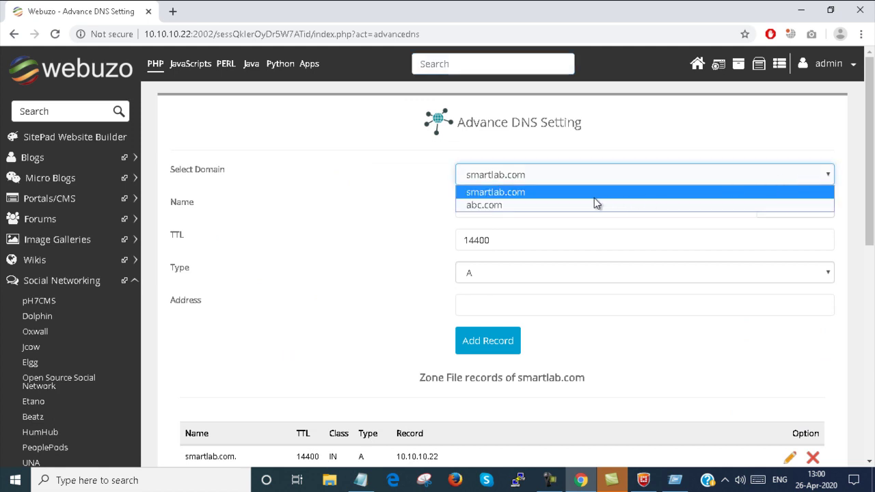
{"action": "left_click", "coordinate": [558, 204]}
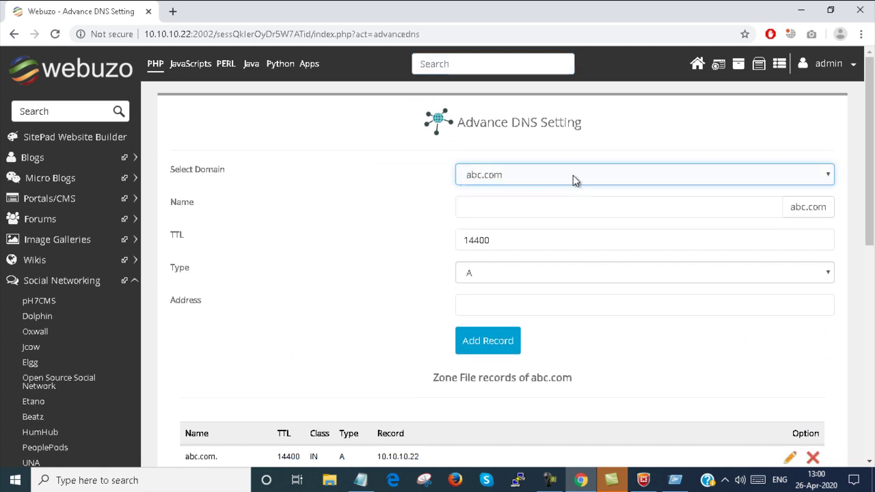
{"action": "left_click", "coordinate": [572, 175]}
{"action": "left_click", "coordinate": [551, 204]}
{"action": "left_click", "coordinate": [552, 201]}
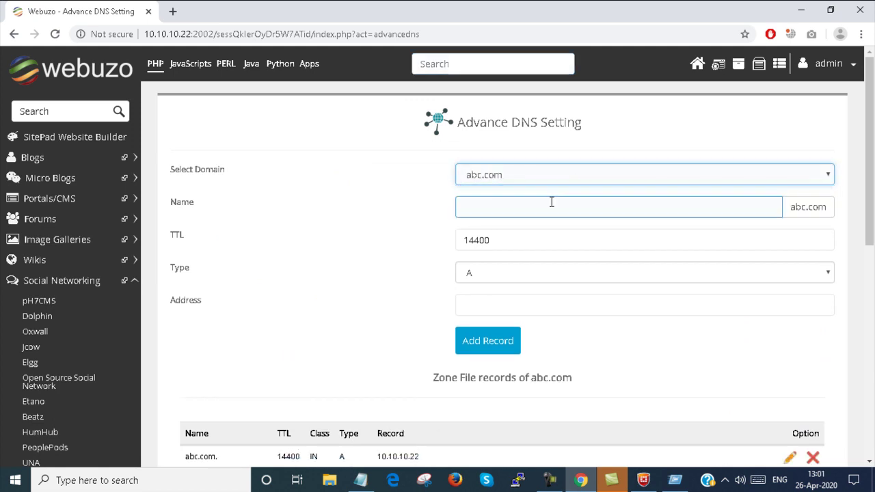
Enter name www and address 10.10.10.22 for the new A record
{"action": "left_click", "coordinate": [552, 201]}
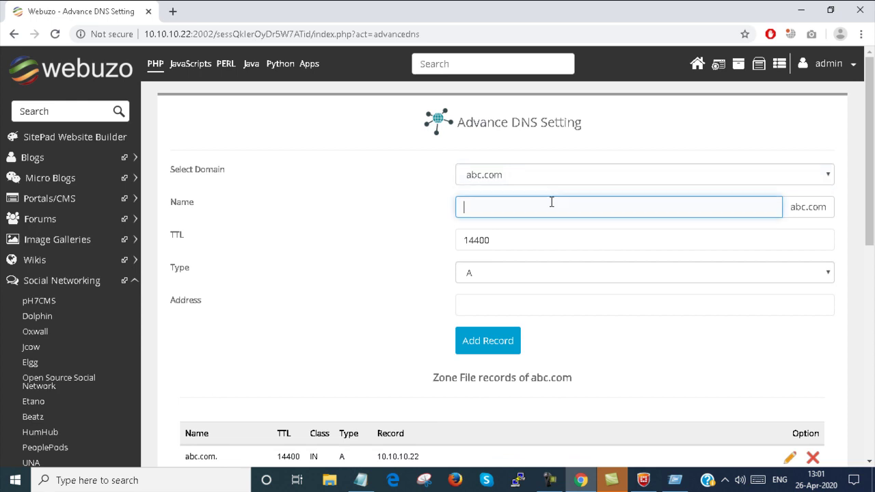
{"action": "type", "text": "a"}
{"action": "key", "text": "BackSpace"}
{"action": "type", "text": "www"}
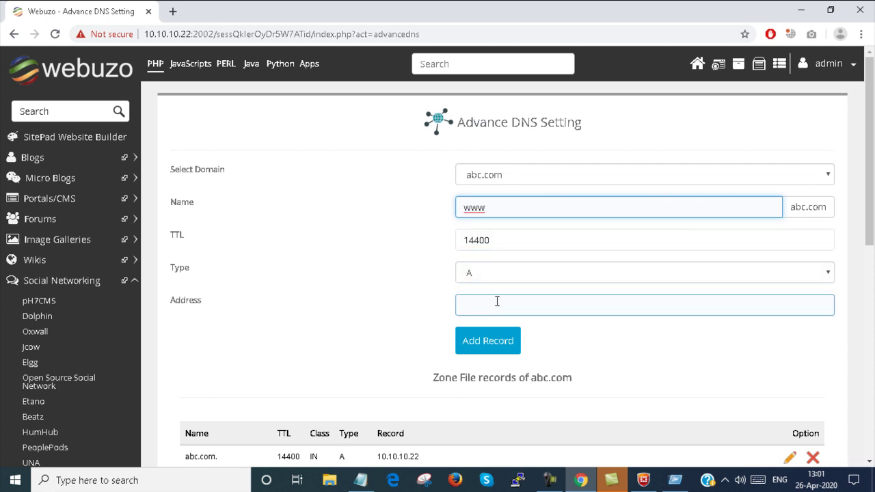
{"action": "left_click", "coordinate": [497, 300]}
{"action": "type", "text": "10.10.10.222"}
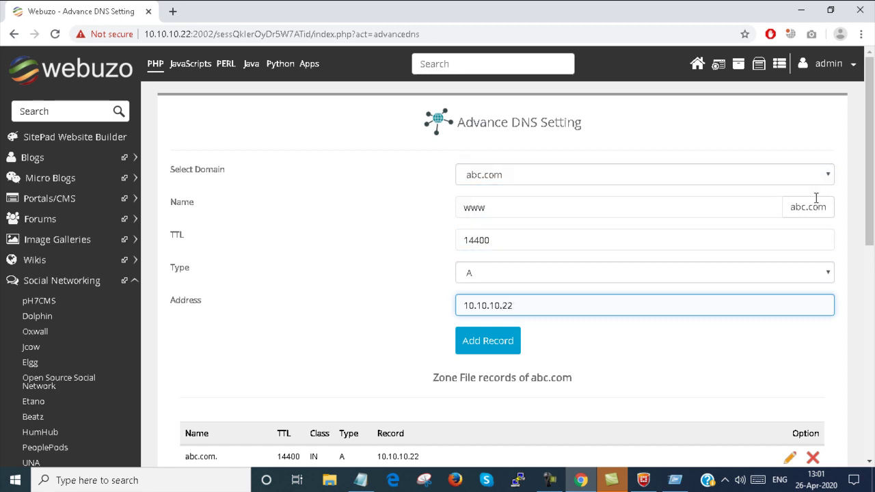
{"action": "scroll", "coordinate": [623, 285], "scroll_direction": "down", "scroll_amount": 2}
{"action": "scroll", "coordinate": [623, 286], "scroll_direction": "down", "scroll_amount": 2}
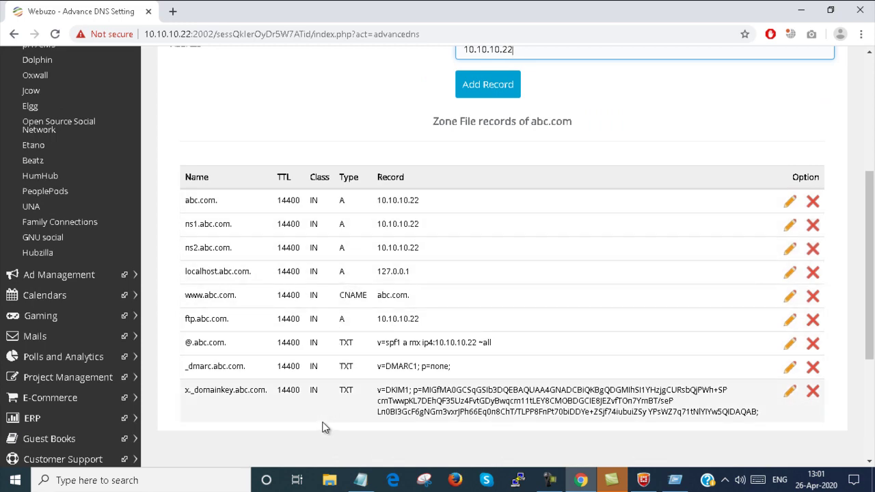
{"action": "scroll", "coordinate": [418, 166], "scroll_direction": "up", "scroll_amount": 1}
{"action": "scroll", "coordinate": [419, 169], "scroll_direction": "up", "scroll_amount": 1}
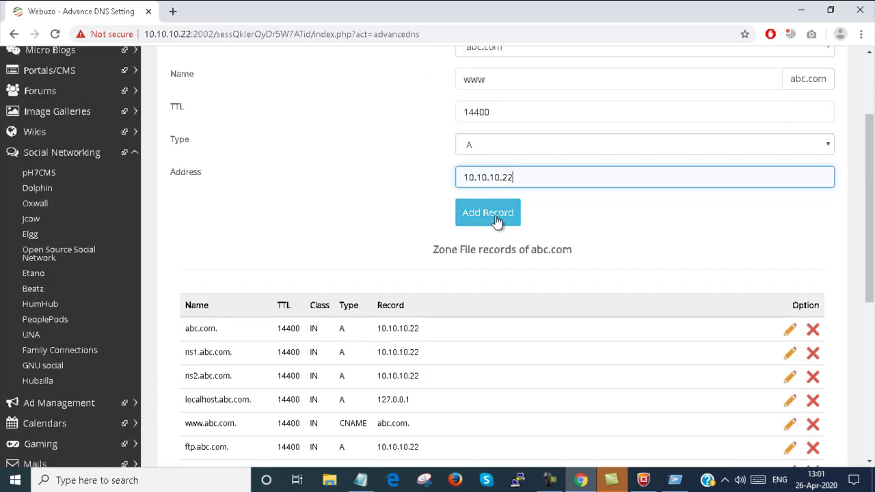
{"action": "left_click", "coordinate": [496, 216]}
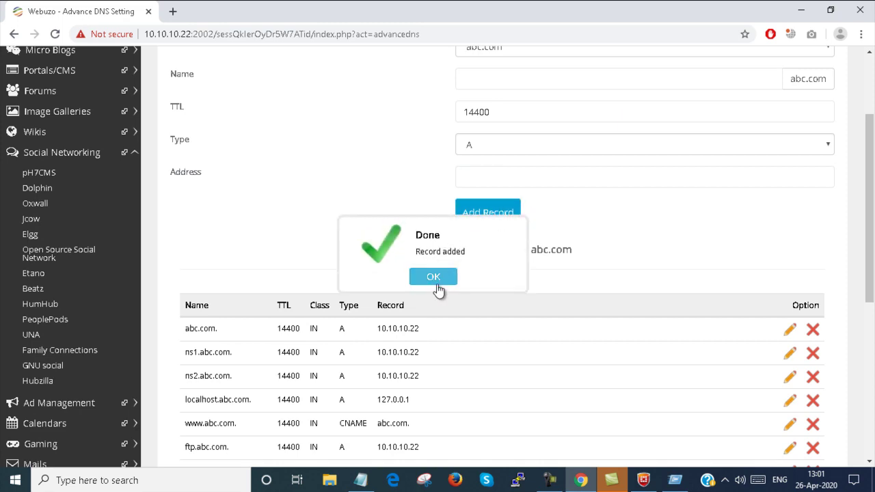
{"action": "left_click", "coordinate": [436, 284]}
{"action": "scroll", "coordinate": [436, 276], "scroll_direction": "down", "scroll_amount": 3}
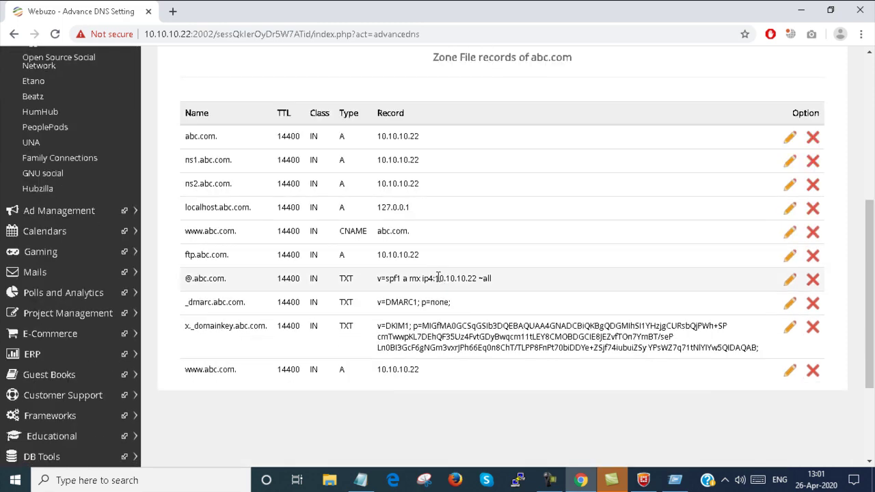
{"action": "scroll", "coordinate": [438, 277], "scroll_direction": "up", "scroll_amount": 5}
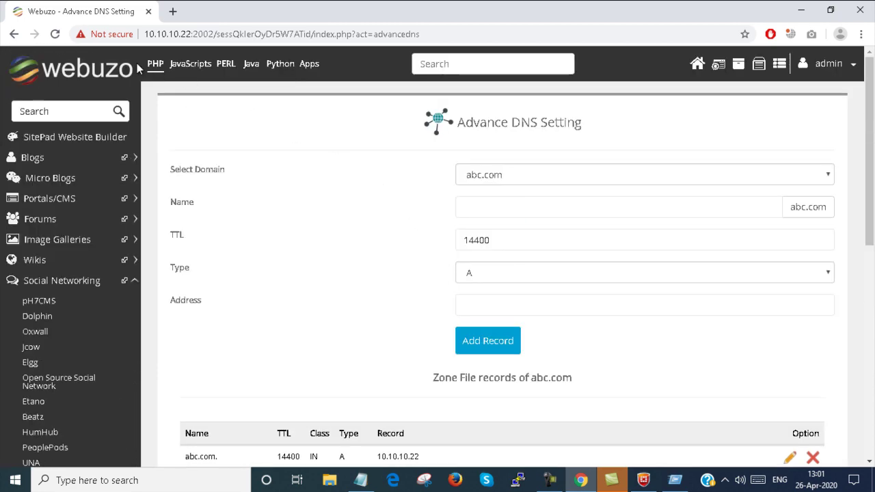
{"action": "left_click", "coordinate": [54, 36]}
{"action": "left_click", "coordinate": [491, 214]}
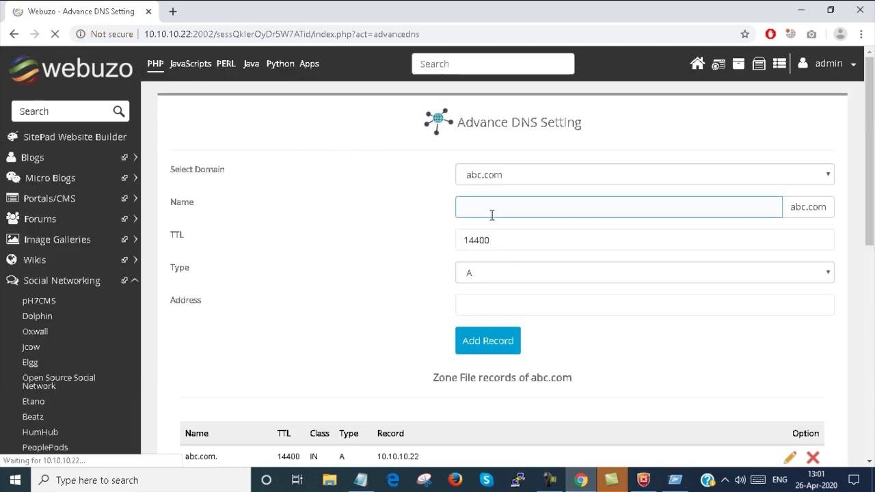
{"action": "scroll", "coordinate": [491, 215], "scroll_direction": "down", "scroll_amount": 5}
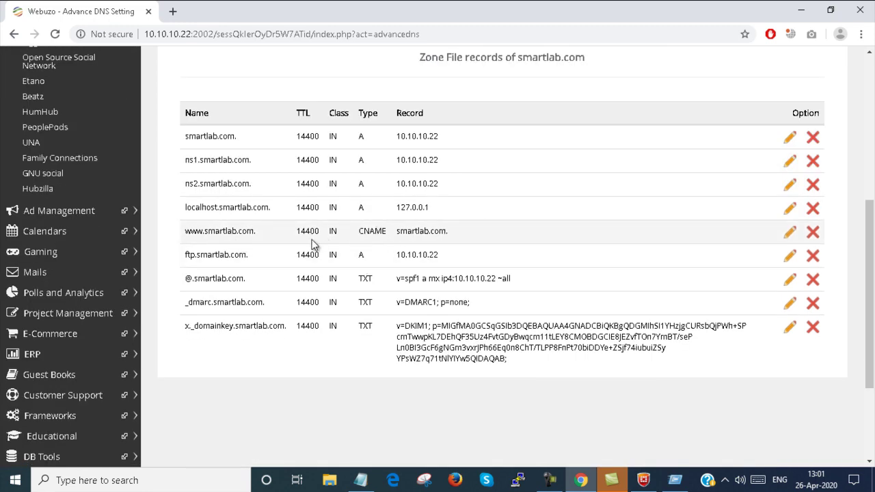
{"action": "scroll", "coordinate": [250, 308], "scroll_direction": "up", "scroll_amount": 5}
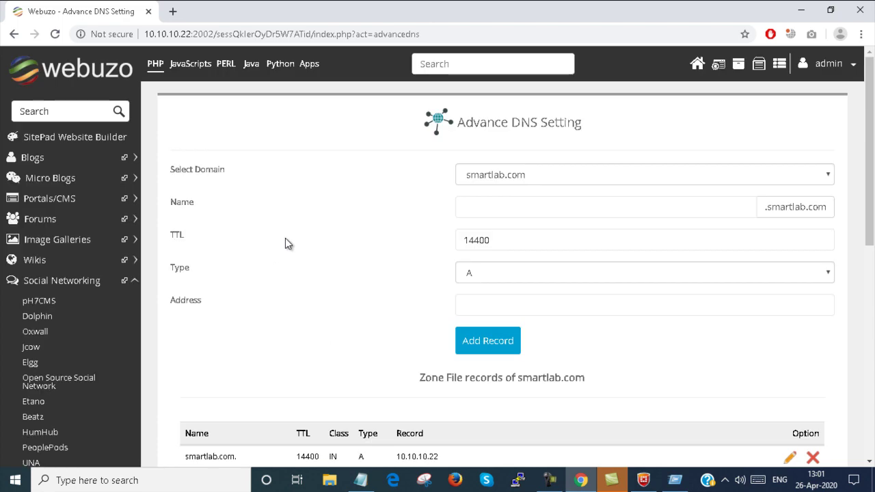
{"action": "left_click", "coordinate": [730, 174]}
{"action": "left_click", "coordinate": [602, 203]}
{"action": "scroll", "coordinate": [386, 272], "scroll_direction": "down", "scroll_amount": 3}
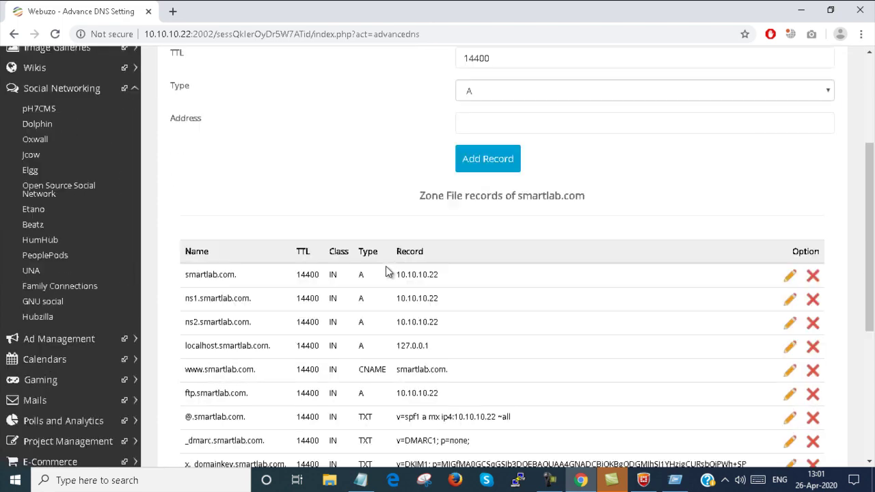
{"action": "scroll", "coordinate": [386, 272], "scroll_direction": "down", "scroll_amount": 1}
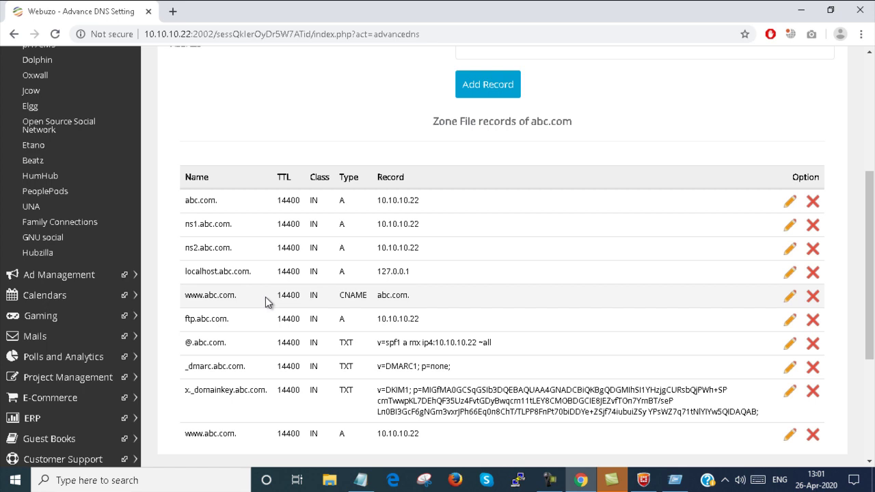
{"action": "scroll", "coordinate": [265, 293], "scroll_direction": "up", "scroll_amount": 3}
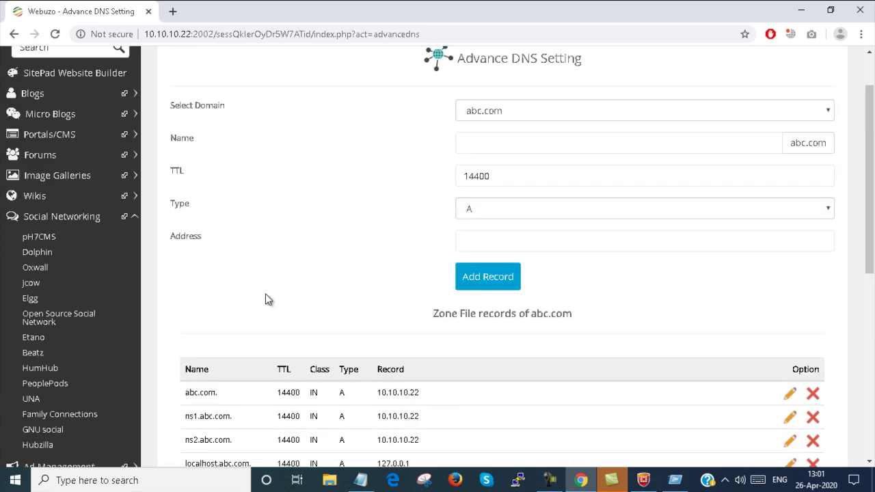
{"action": "left_click", "coordinate": [594, 214]}
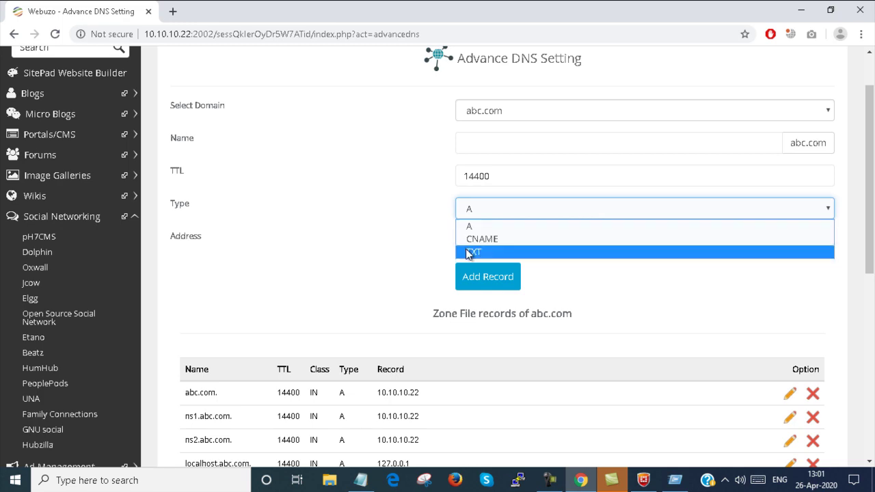
{"action": "left_click", "coordinate": [376, 252]}
{"action": "scroll", "coordinate": [374, 251], "scroll_direction": "down", "scroll_amount": 2}
{"action": "scroll", "coordinate": [374, 252], "scroll_direction": "down", "scroll_amount": 4}
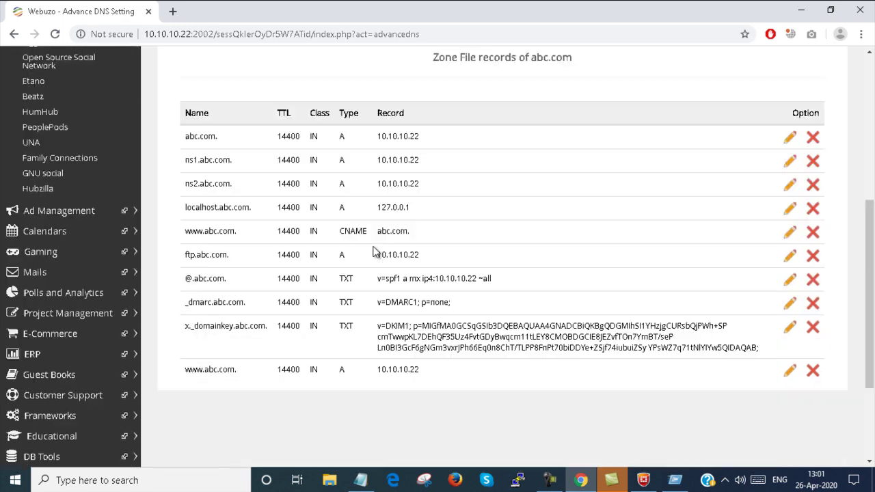
{"action": "scroll", "coordinate": [374, 251], "scroll_direction": "up", "scroll_amount": 5}
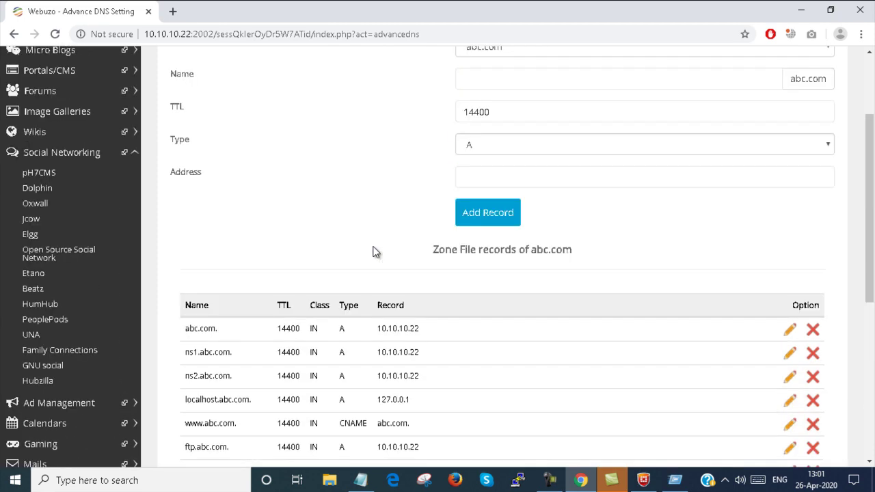
{"action": "scroll", "coordinate": [375, 251], "scroll_direction": "up", "scroll_amount": 2}
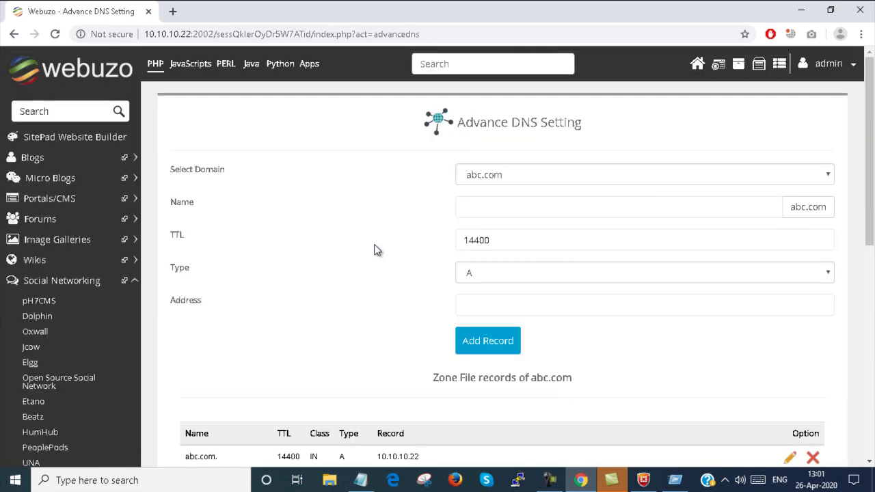
Run a Network Tools domain lookup on abac.com
{"action": "left_click", "coordinate": [698, 66]}
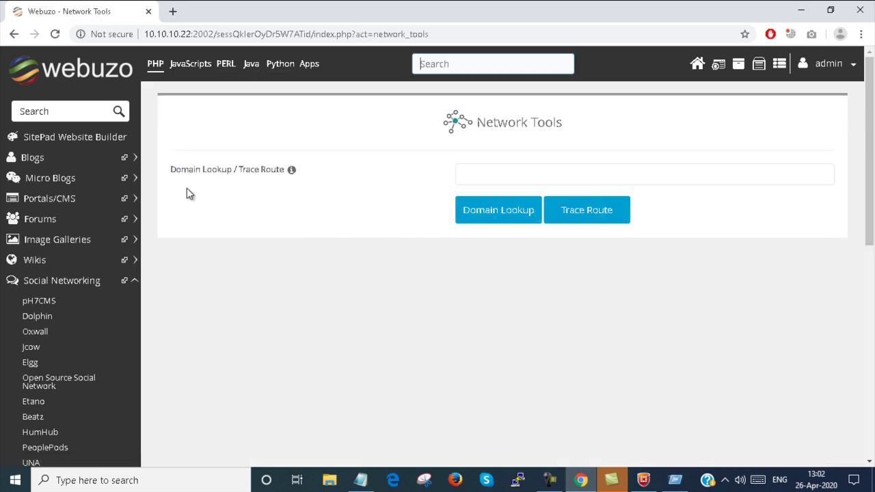
{"action": "left_click", "coordinate": [491, 173]}
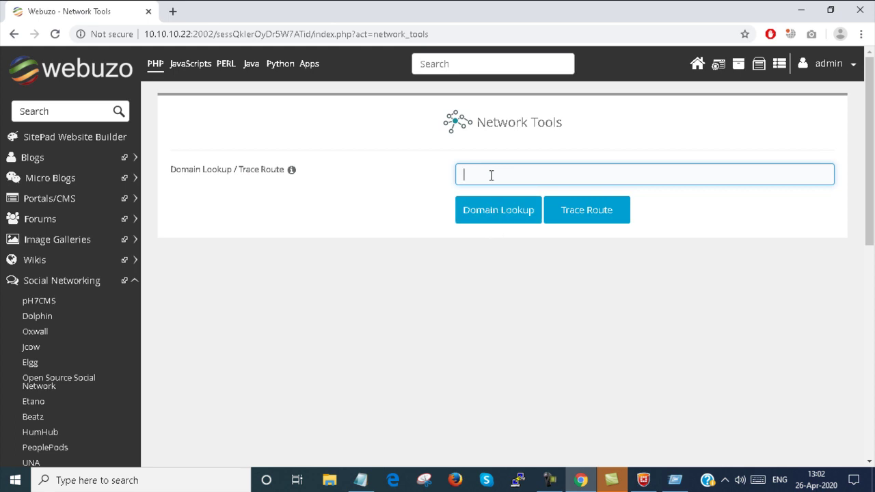
{"action": "type", "text": "abac.com"}
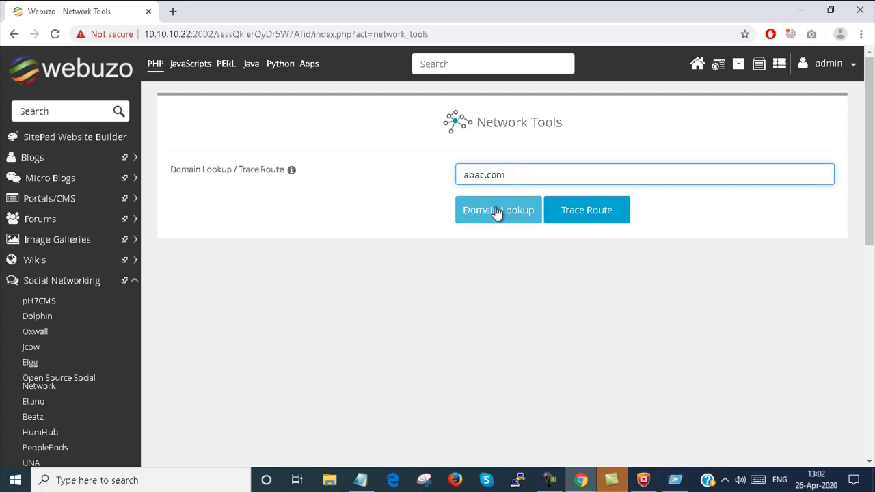
{"action": "left_click", "coordinate": [497, 212]}
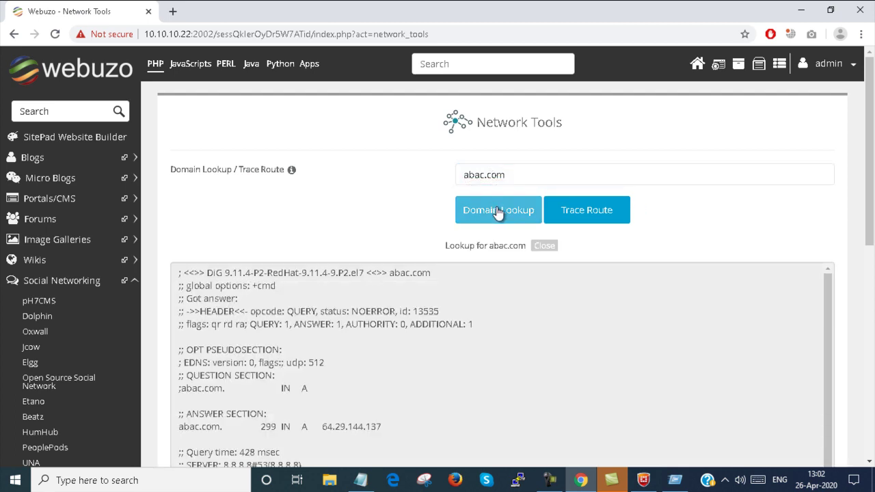
Check the lookup result 64.29.144.137 and start a trace route to abac.com
{"action": "scroll", "coordinate": [463, 291], "scroll_direction": "down", "scroll_amount": 2}
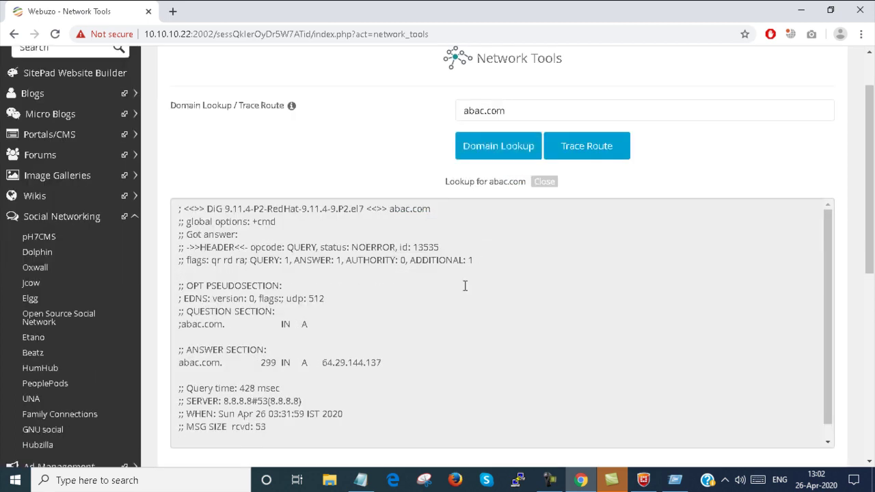
{"action": "left_click", "coordinate": [462, 291]}
{"action": "scroll", "coordinate": [463, 290], "scroll_direction": "up", "scroll_amount": 1}
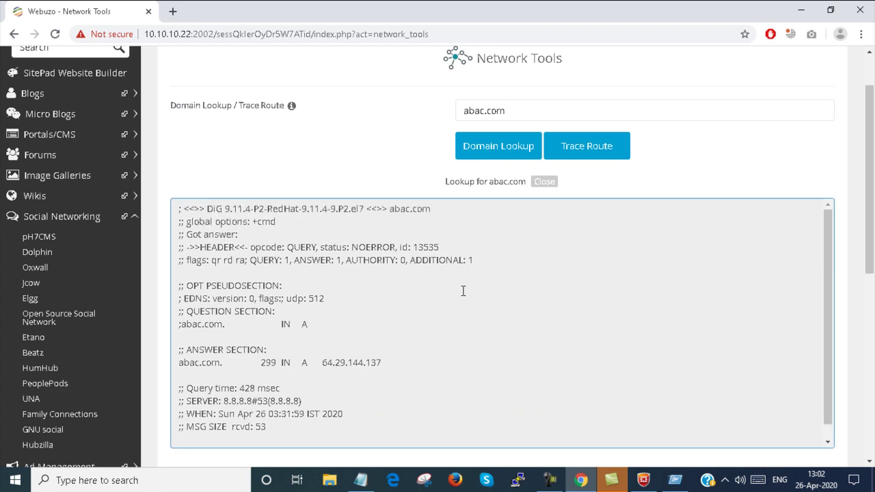
{"action": "left_click", "coordinate": [587, 150]}
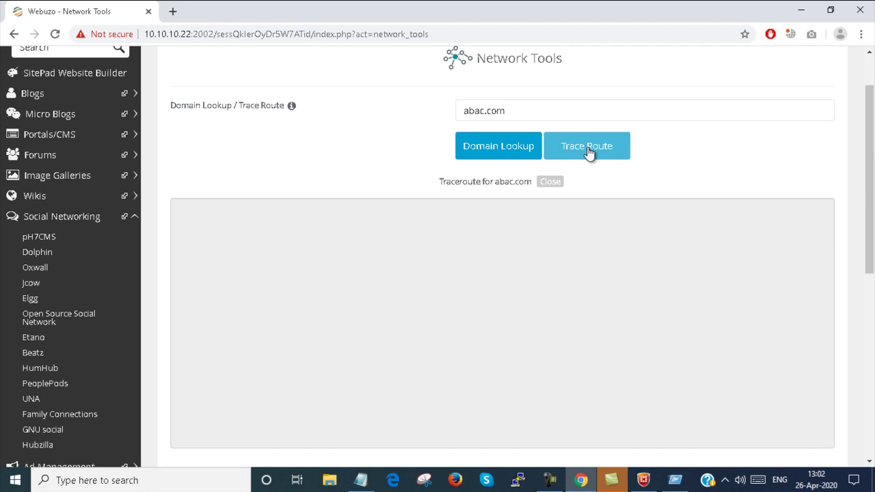
{"action": "scroll", "coordinate": [589, 153], "scroll_direction": "up", "scroll_amount": 1}
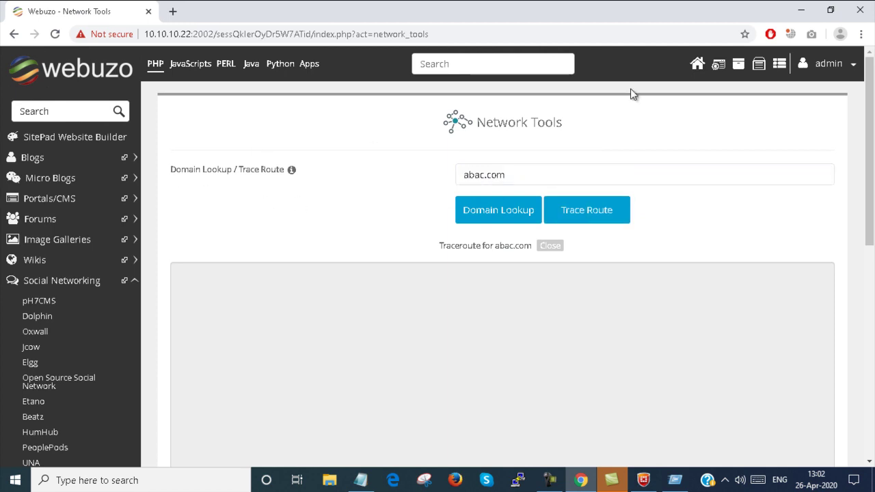
Open Extra Configuration for domain abc.com with Apache as the webserver
{"action": "left_click", "coordinate": [697, 64]}
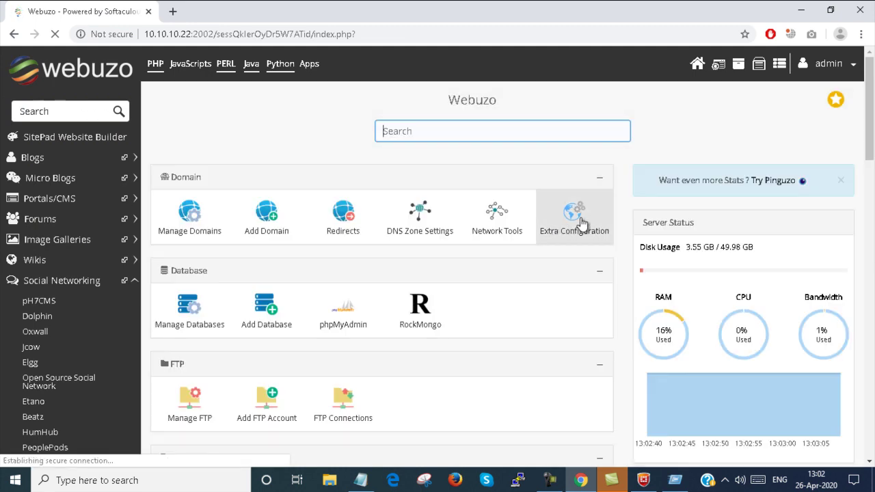
{"action": "left_click", "coordinate": [579, 223]}
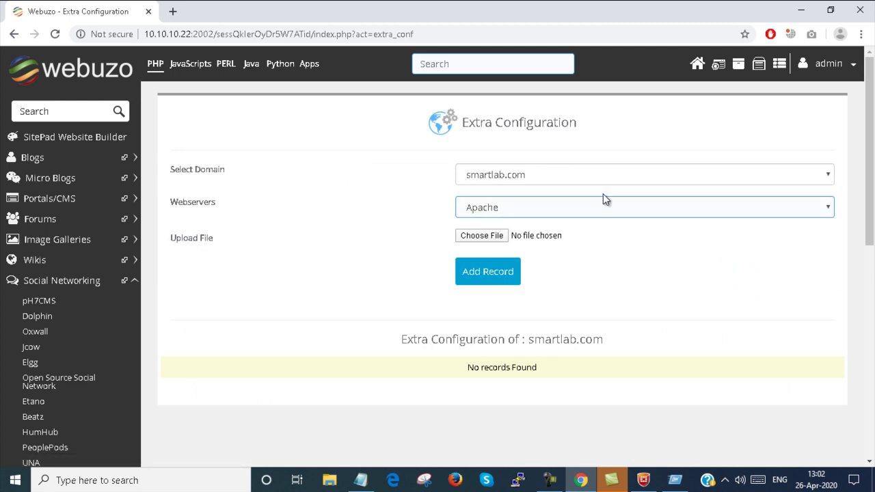
{"action": "left_click", "coordinate": [618, 176]}
{"action": "left_click", "coordinate": [503, 209]}
{"action": "left_click", "coordinate": [555, 210]}
{"action": "left_click", "coordinate": [554, 209]}
Browse for a CONF file to upload, then close the file picker without choosing one
{"action": "left_click", "coordinate": [489, 235]}
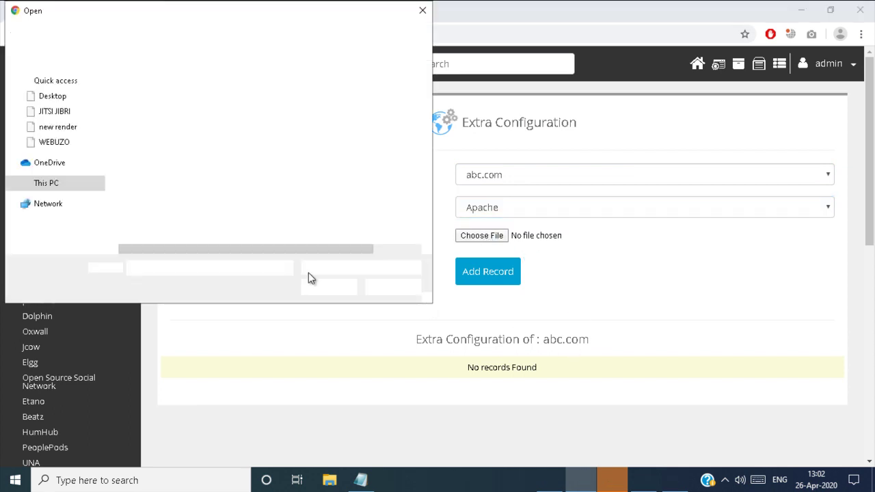
{"action": "left_click", "coordinate": [330, 269]}
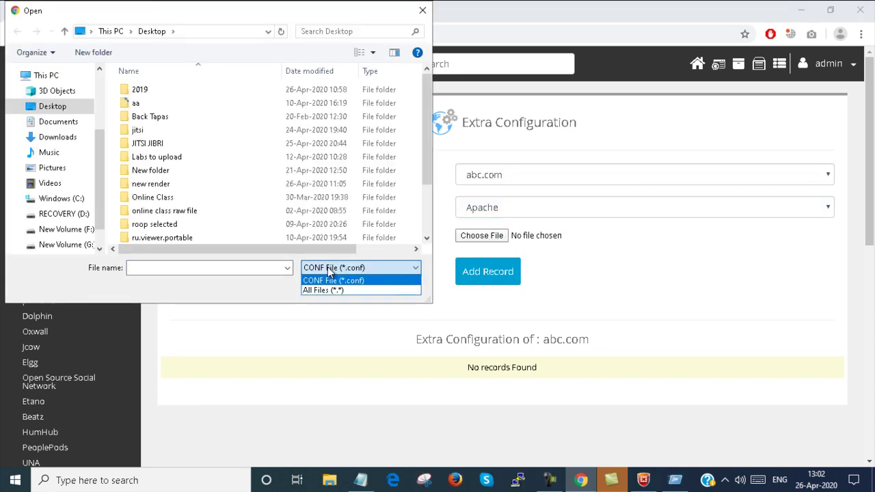
{"action": "left_click", "coordinate": [330, 269]}
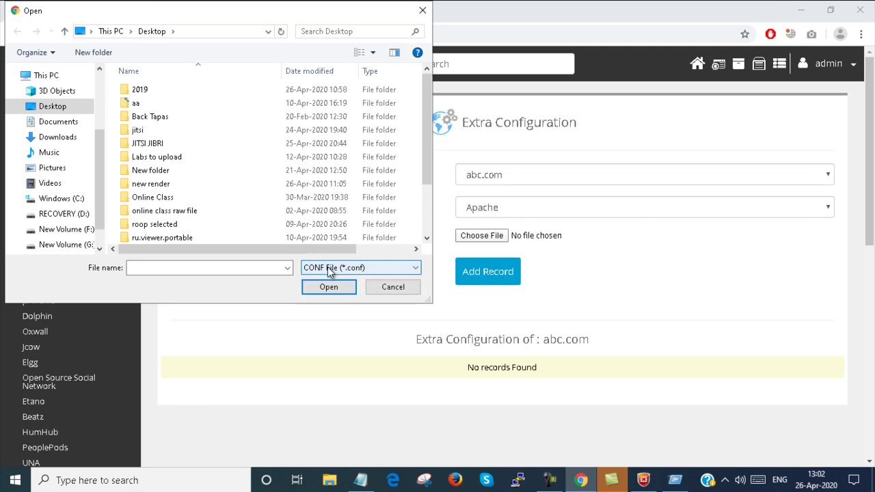
{"action": "left_click", "coordinate": [423, 10]}
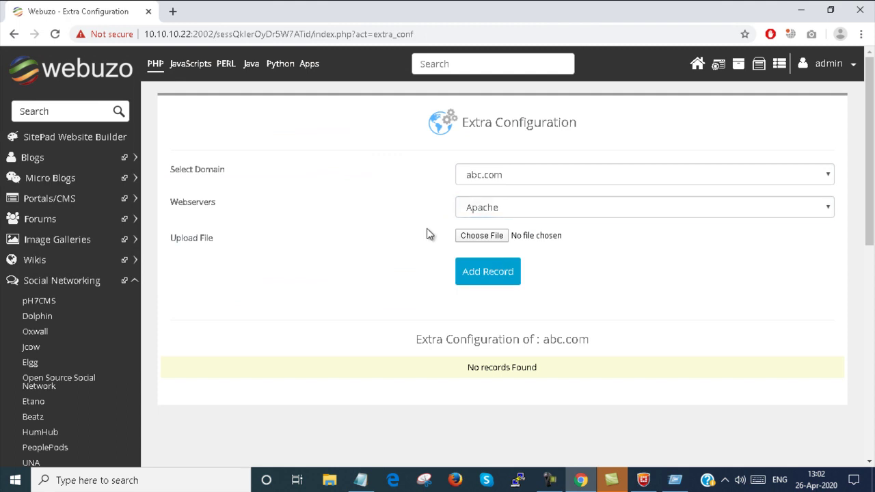
Leave Apache selected as the webserver and return to the Webuzo home dashboard
{"action": "left_click", "coordinate": [483, 212]}
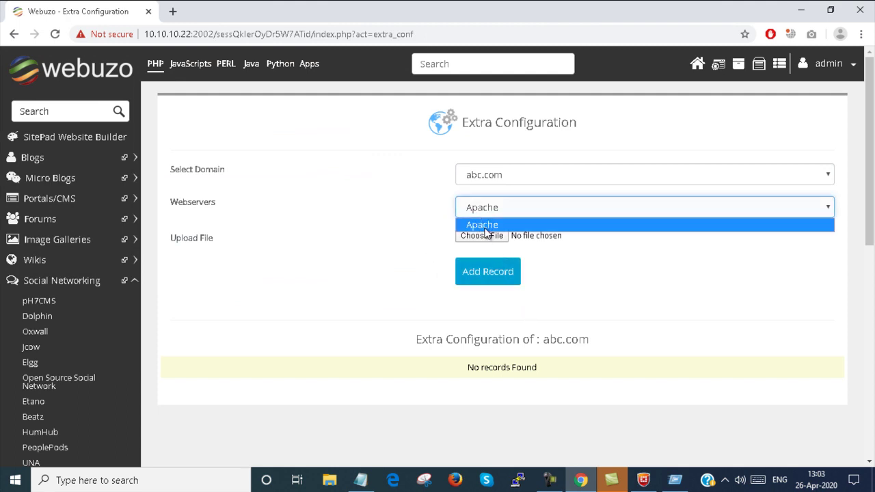
{"action": "left_click", "coordinate": [485, 231]}
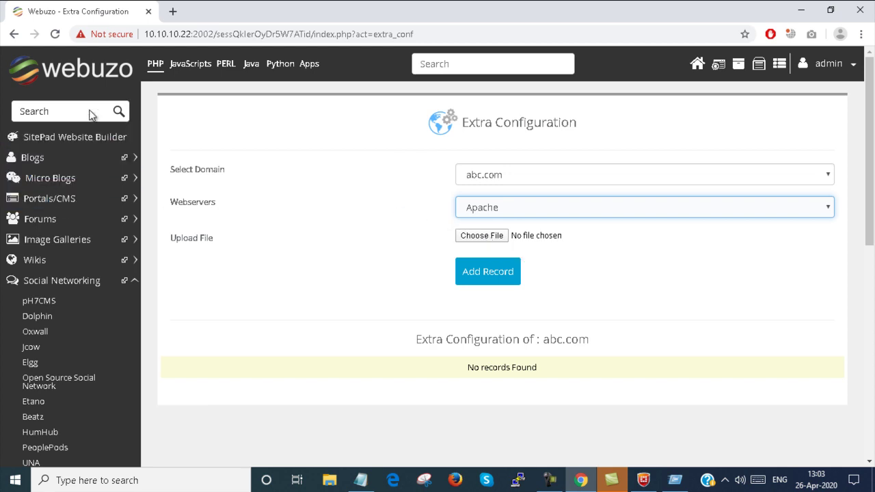
{"action": "left_click", "coordinate": [695, 64]}
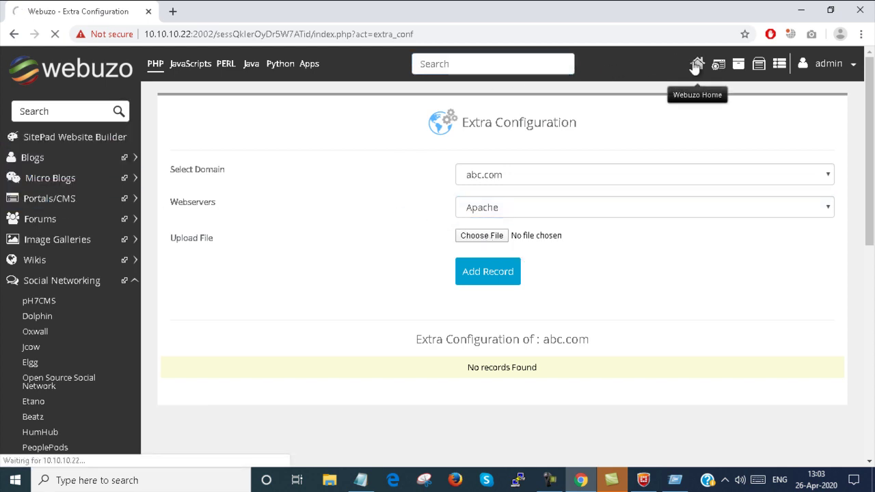